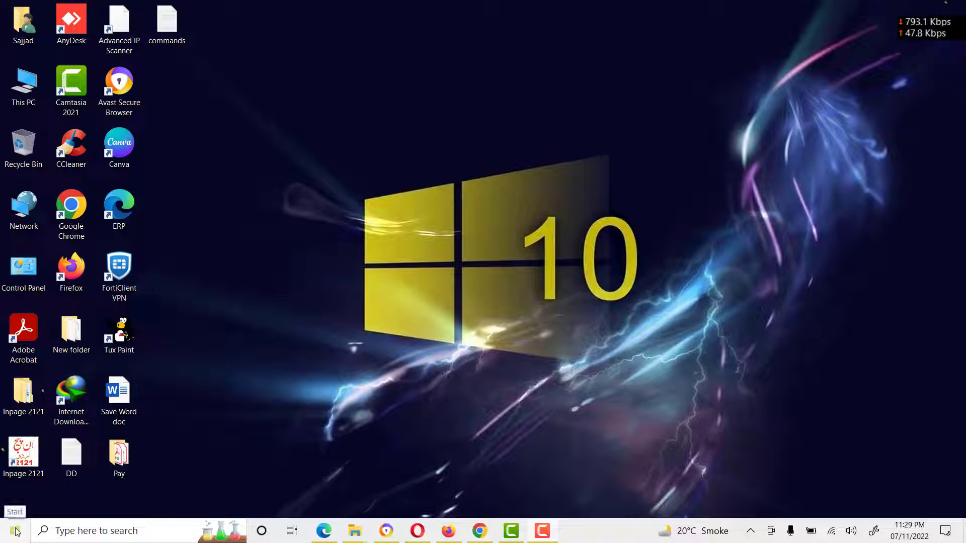
# Open the Save Word doc file from the desktop and look through its page.
pyautogui.doubleClick(115, 393)
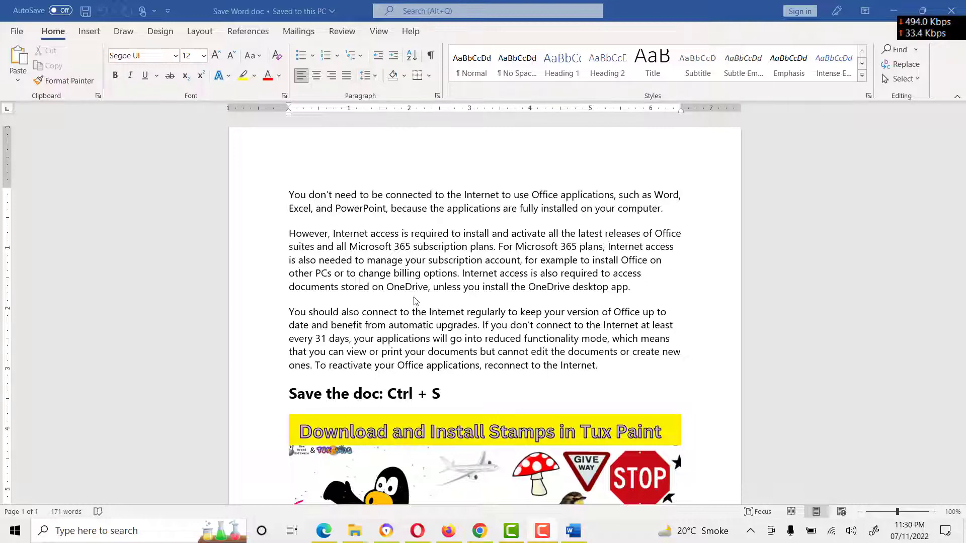
pyautogui.scroll(-7, 414, 301)
pyautogui.scroll(7, 411, 310)
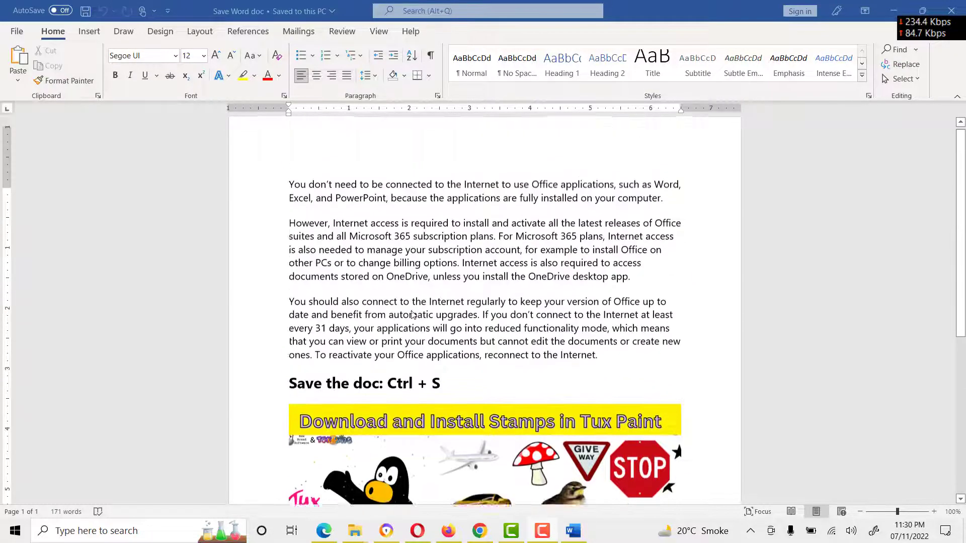
pyautogui.scroll(1, 412, 311)
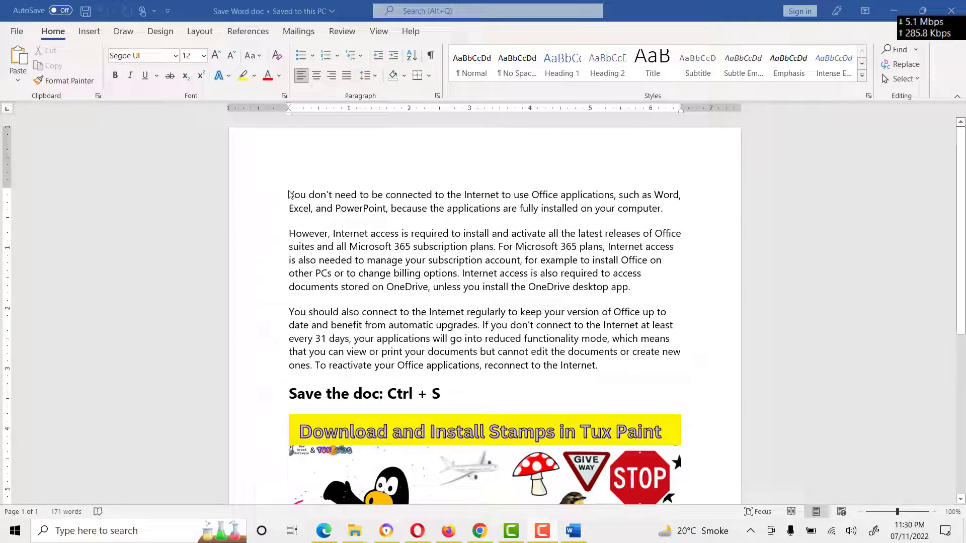
# Copy the first two paragraphs and paste them seven times on a new line below the picture.
pyautogui.moveTo(291, 196); pyautogui.dragTo(665, 290)
pyautogui.hotkey('ctrl', 'c')
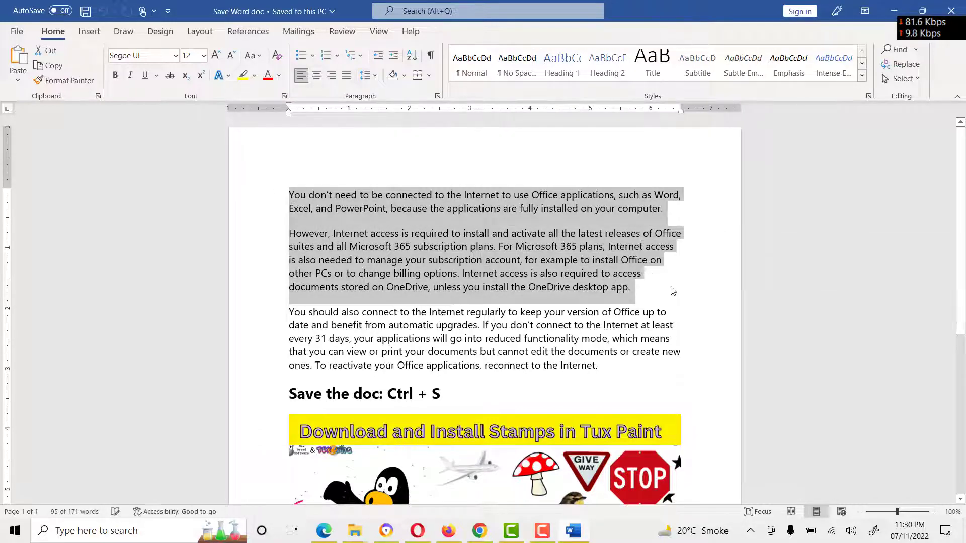
pyautogui.scroll(-5, 474, 312)
pyautogui.scroll(-3, 474, 314)
pyautogui.doubleClick(427, 406)
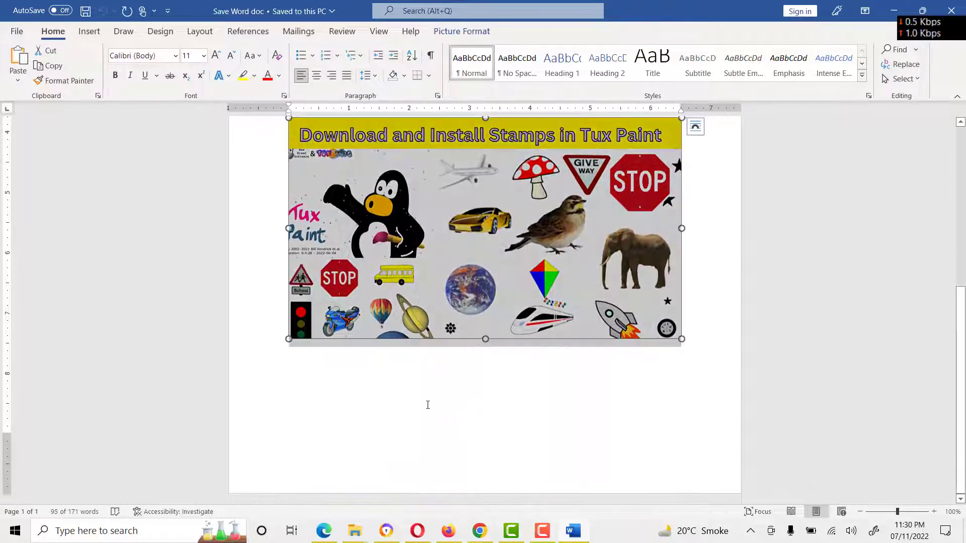
pyautogui.click(694, 333)
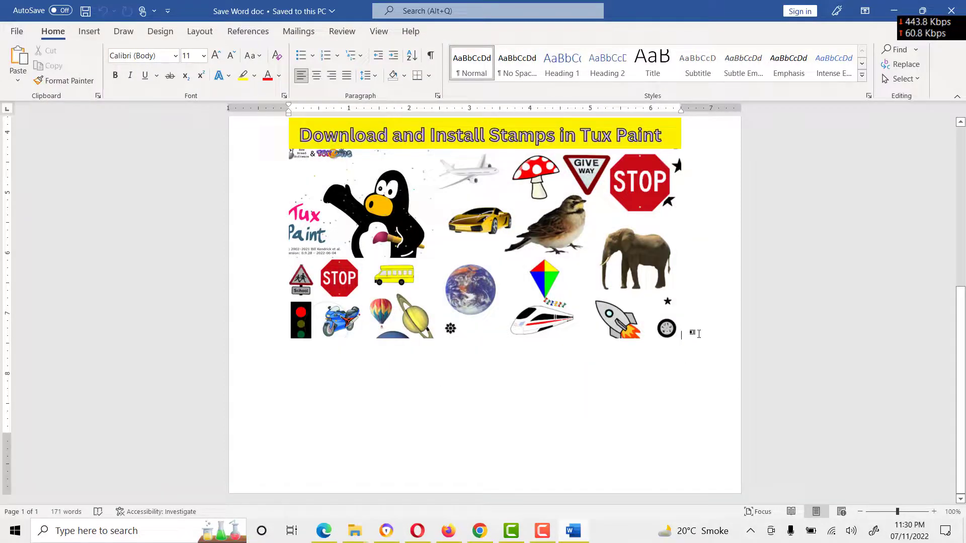
pyautogui.press('Return')
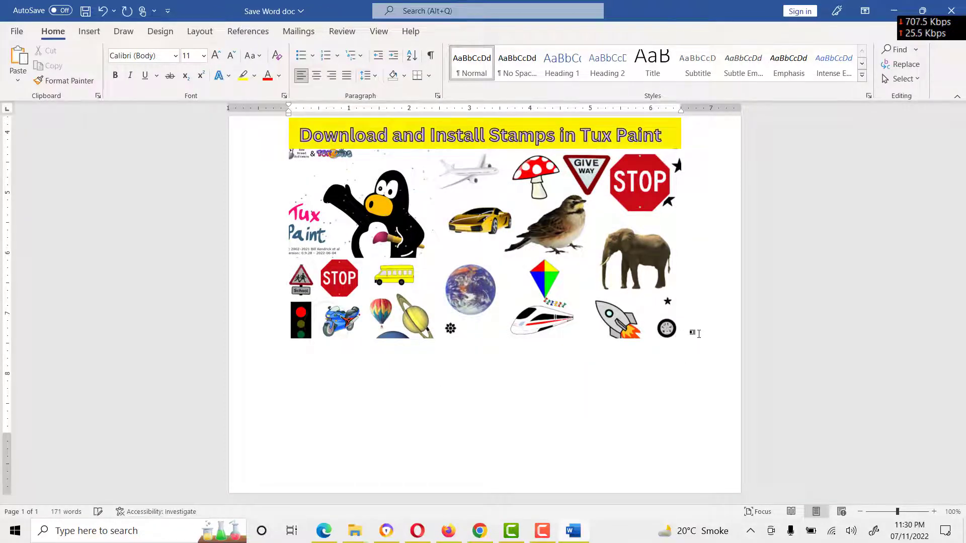
pyautogui.hotkey('ctrl', 'v')
pyautogui.hotkey('ctrl', 'v')
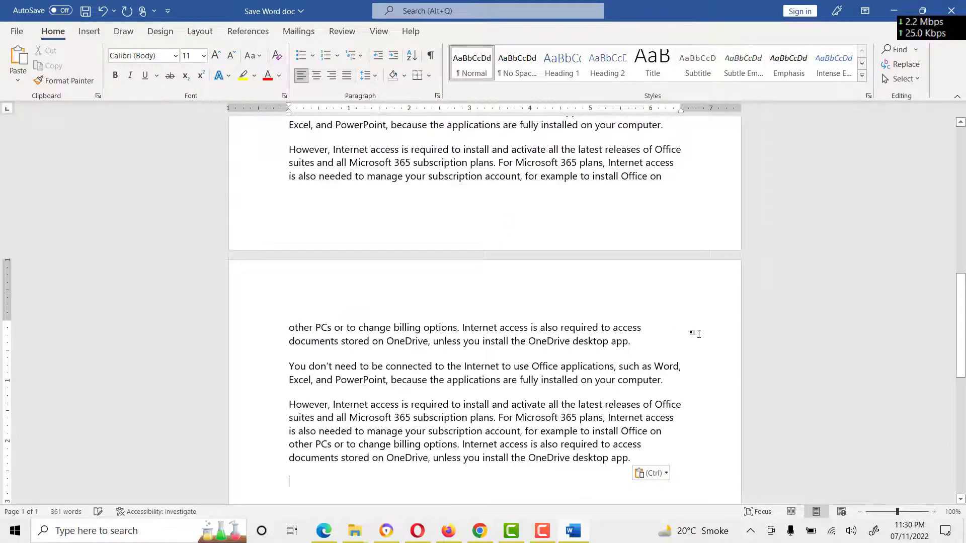
pyautogui.hotkey('ctrl', 'v')
pyautogui.hotkey('ctrl', 'v')
pyautogui.hotkey('ctrl', 'v')
pyautogui.hotkey('ctrl', 'v')
pyautogui.hotkey('ctrl', 'v')
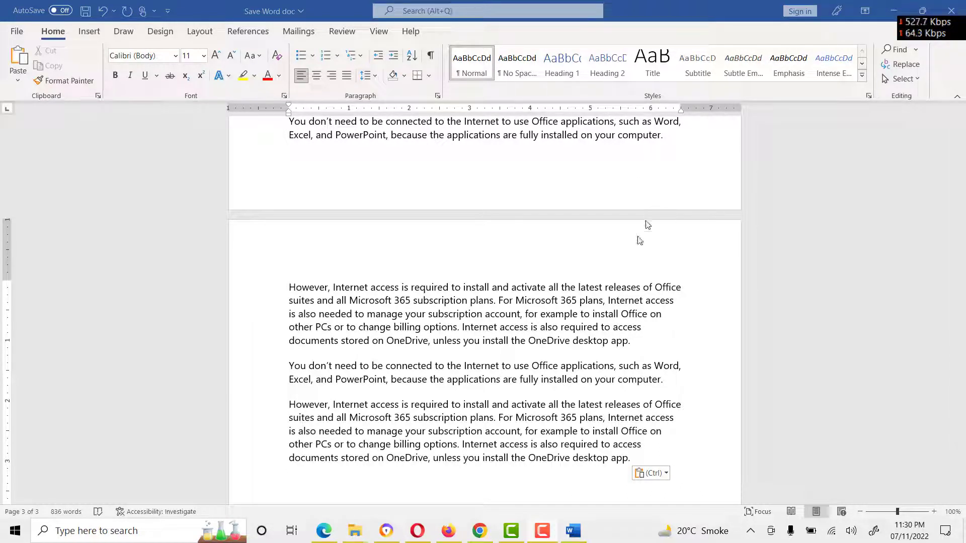
# Browse the page number designs offered for the top of the page.
pyautogui.scroll(10, 644, 231)
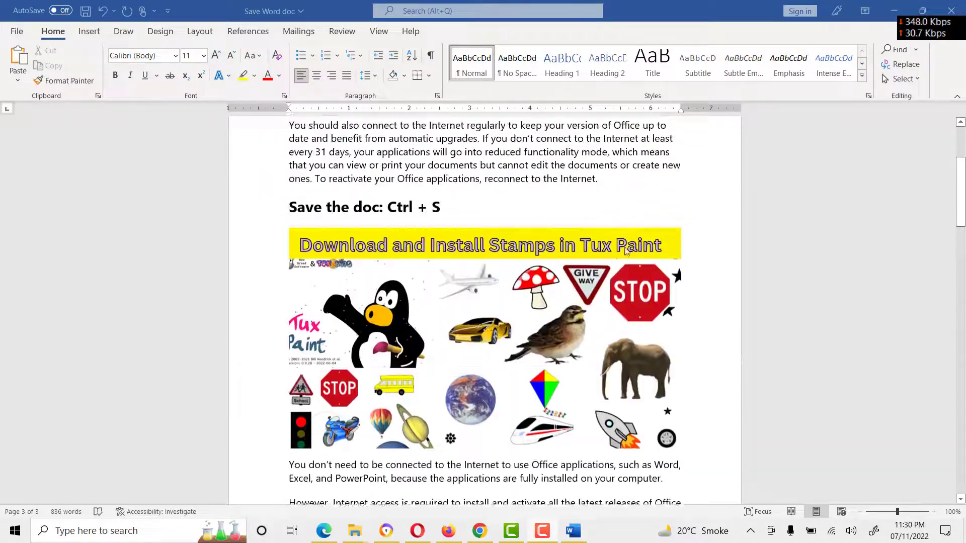
pyautogui.scroll(1, 629, 236)
pyautogui.scroll(8, 634, 261)
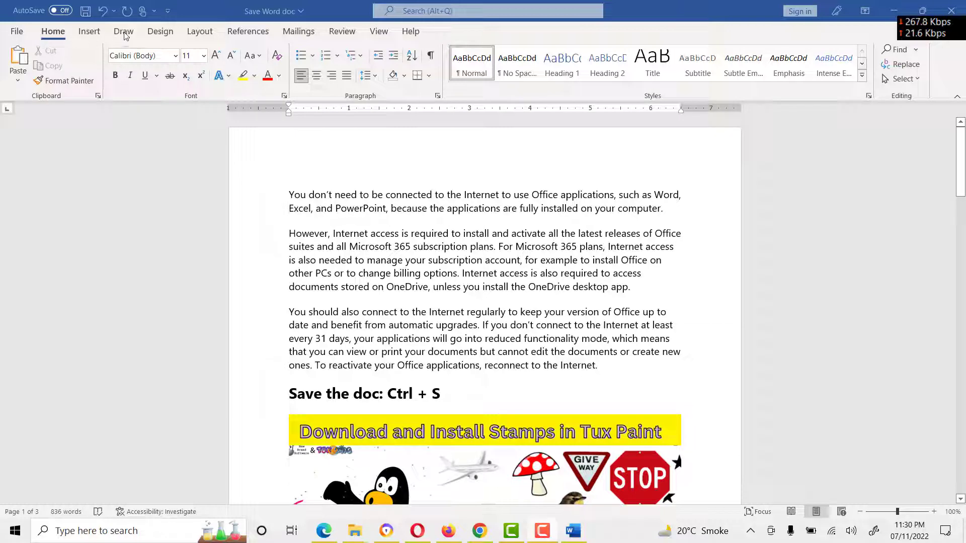
pyautogui.click(90, 35)
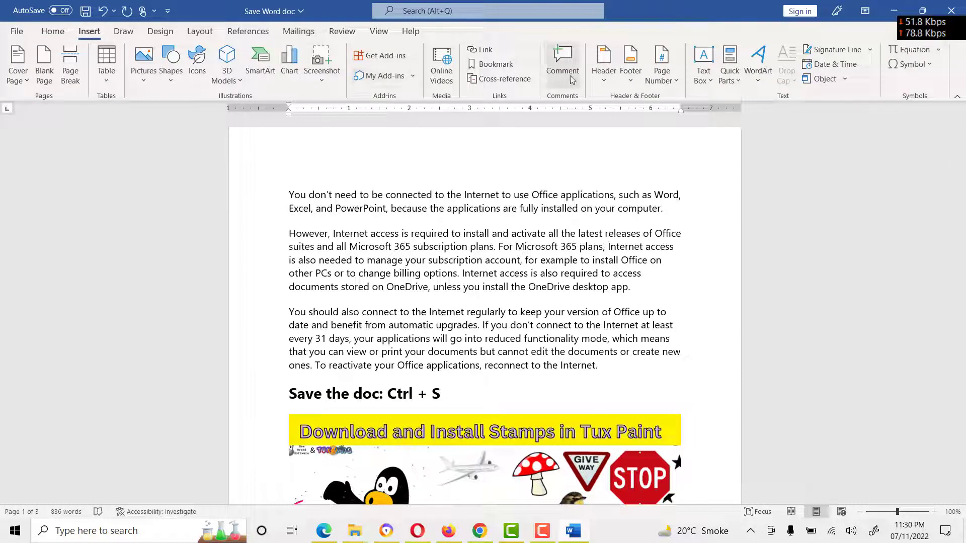
pyautogui.click(674, 82)
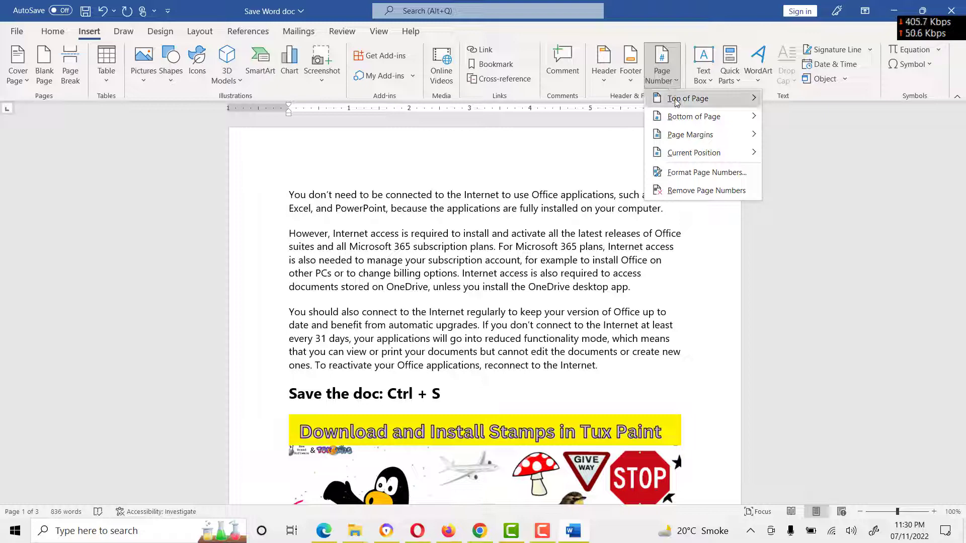
pyautogui.click(676, 102)
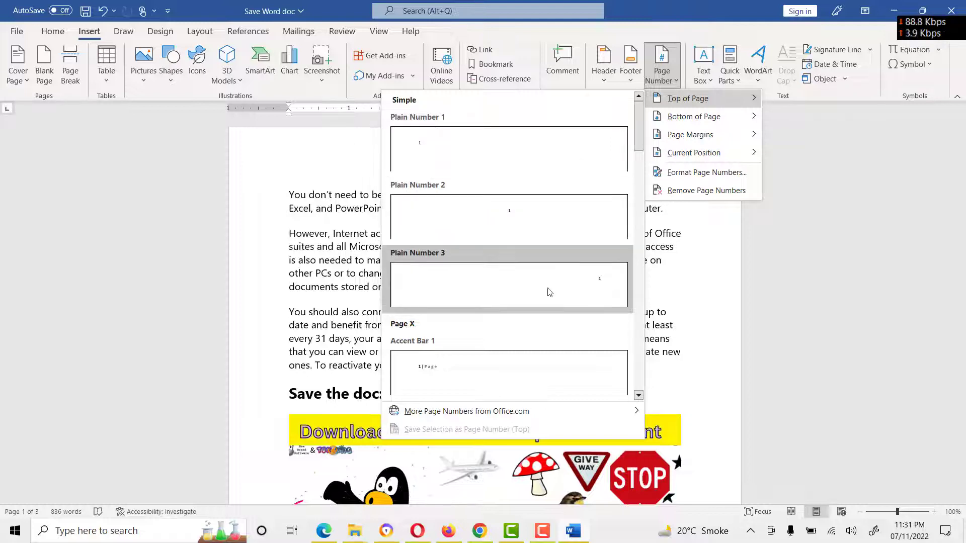
pyautogui.scroll(-5, 518, 367)
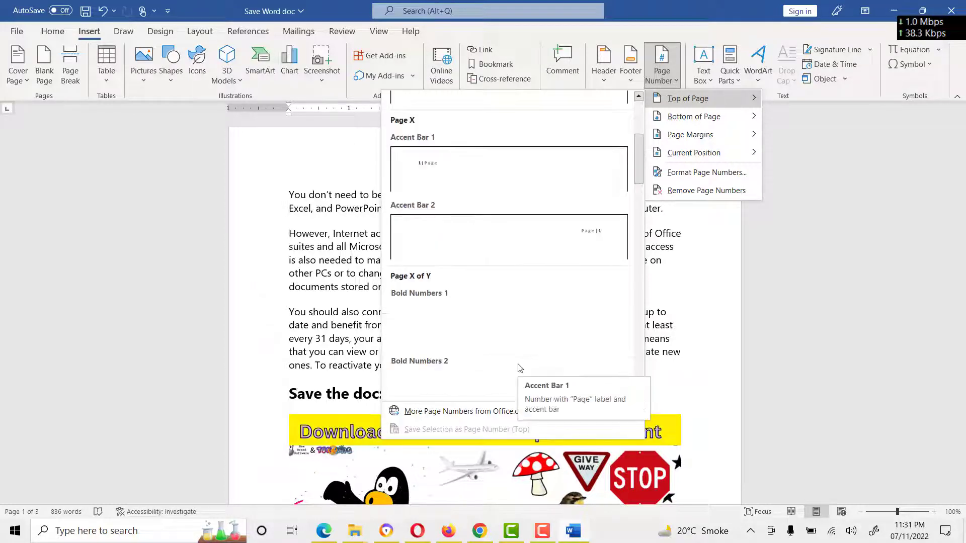
pyautogui.scroll(-5, 519, 368)
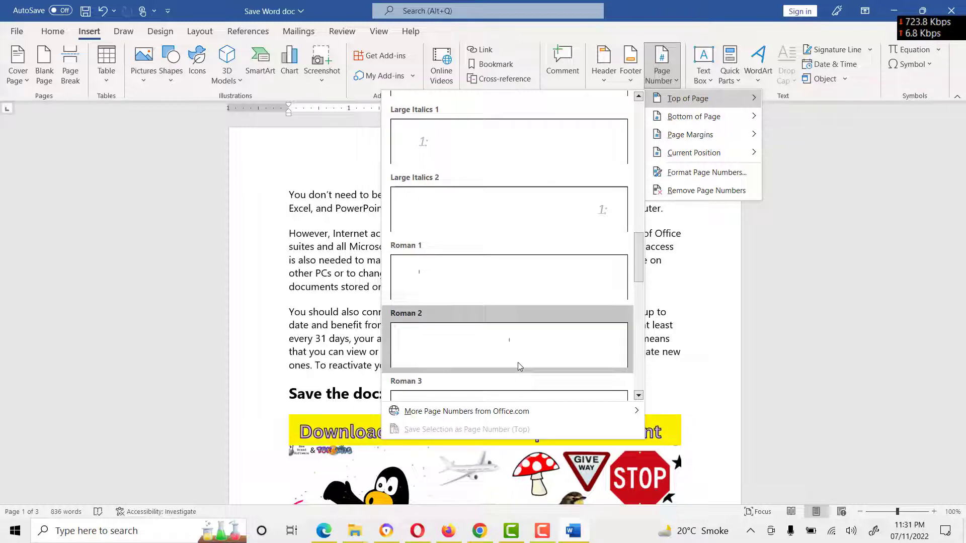
pyautogui.scroll(8, 518, 364)
pyautogui.scroll(3, 518, 365)
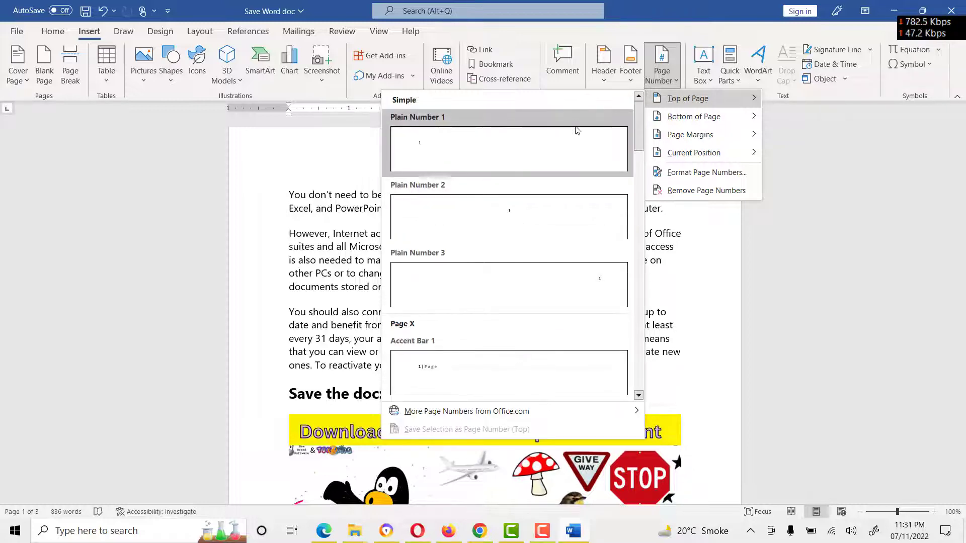
# Insert page numbers at the bottom of the page in the Plain Number 3 design.
pyautogui.moveTo(686, 125)
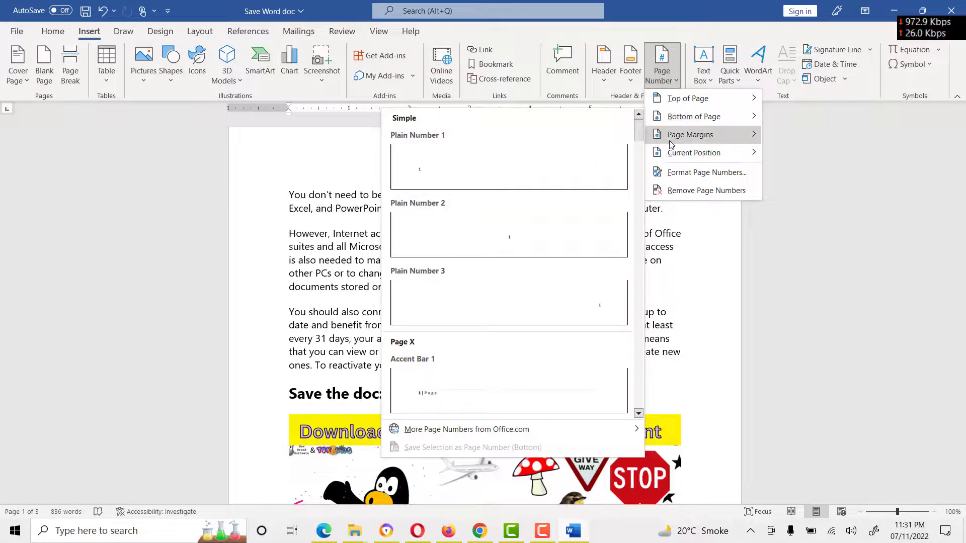
pyautogui.moveTo(671, 145)
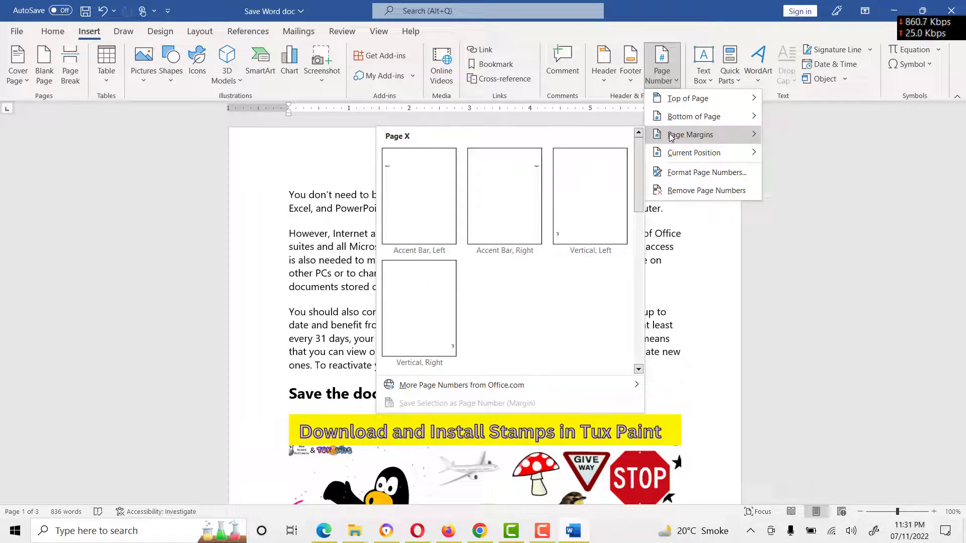
pyautogui.moveTo(667, 102)
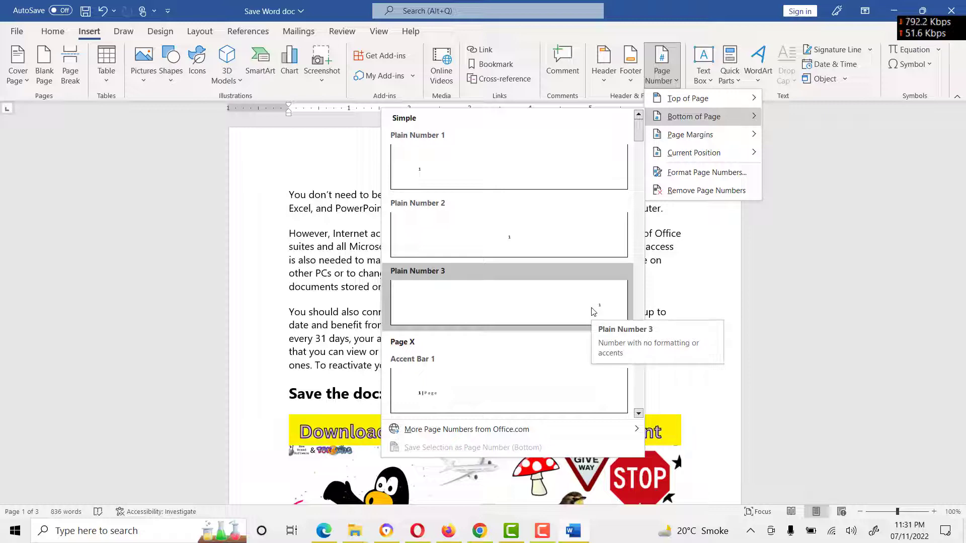
pyautogui.click(593, 312)
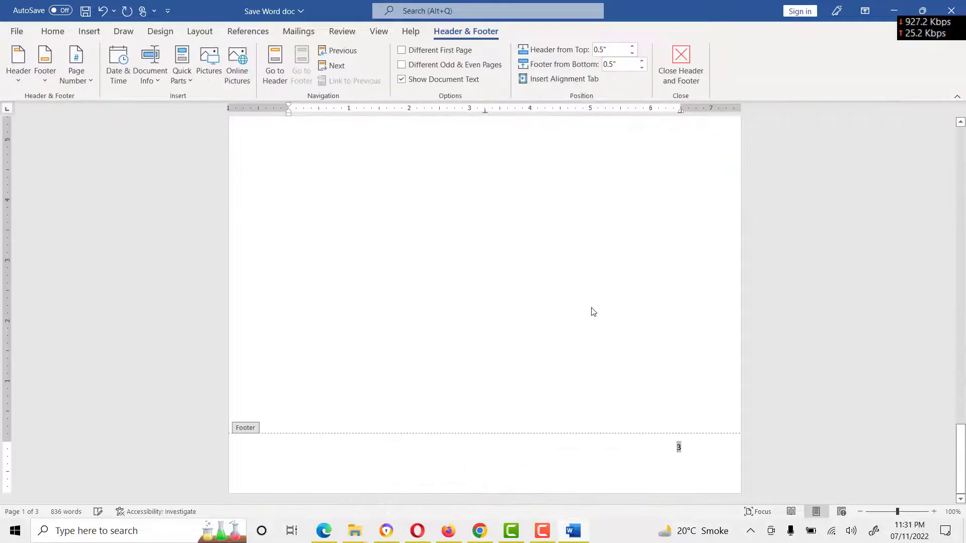
# Check the page numbers in the footers throughout the document.
pyautogui.scroll(20, 513, 320)
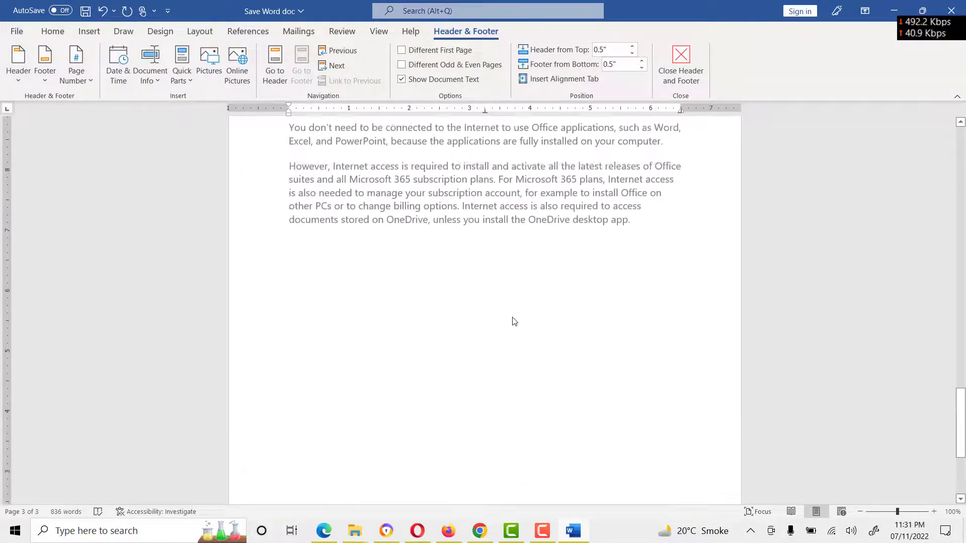
pyautogui.scroll(8, 513, 318)
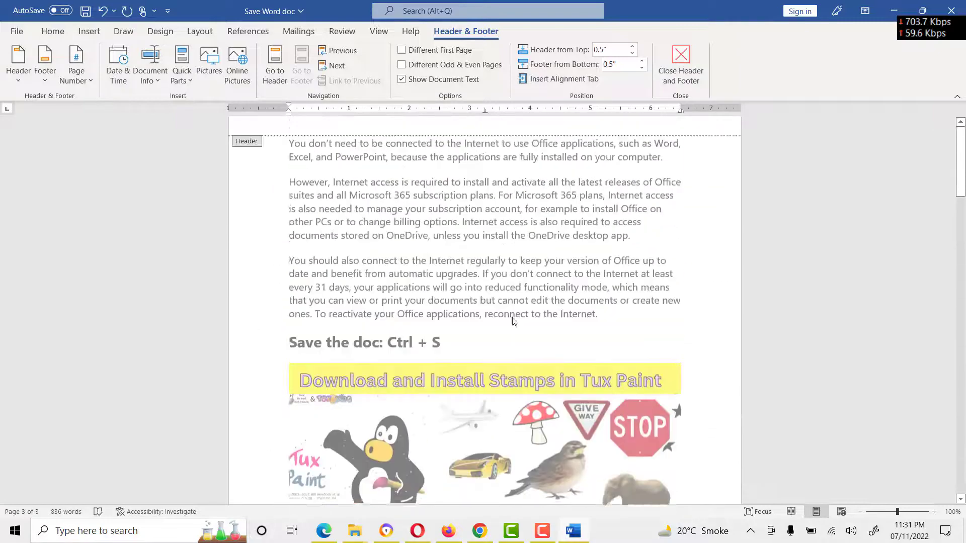
pyautogui.scroll(-5, 512, 319)
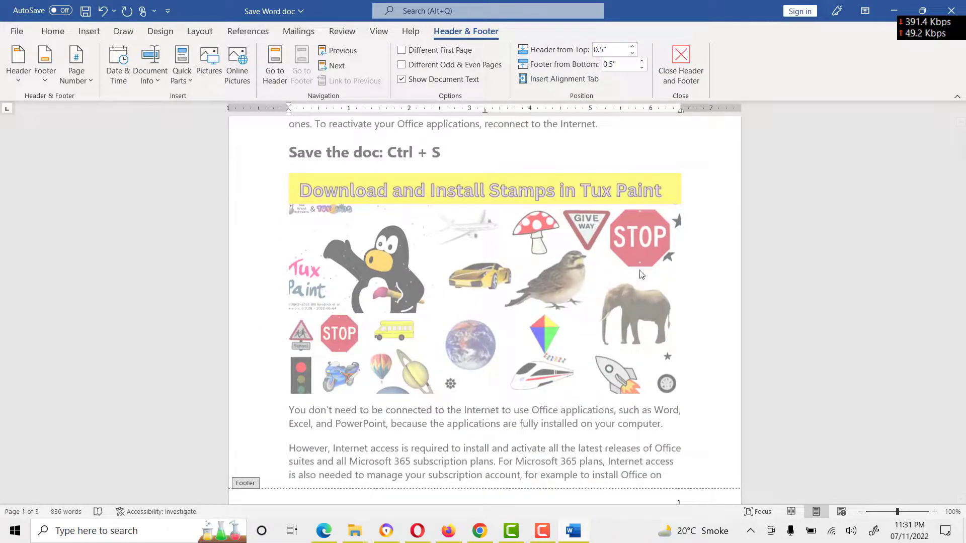
pyautogui.scroll(-3, 588, 352)
pyautogui.scroll(-18, 587, 352)
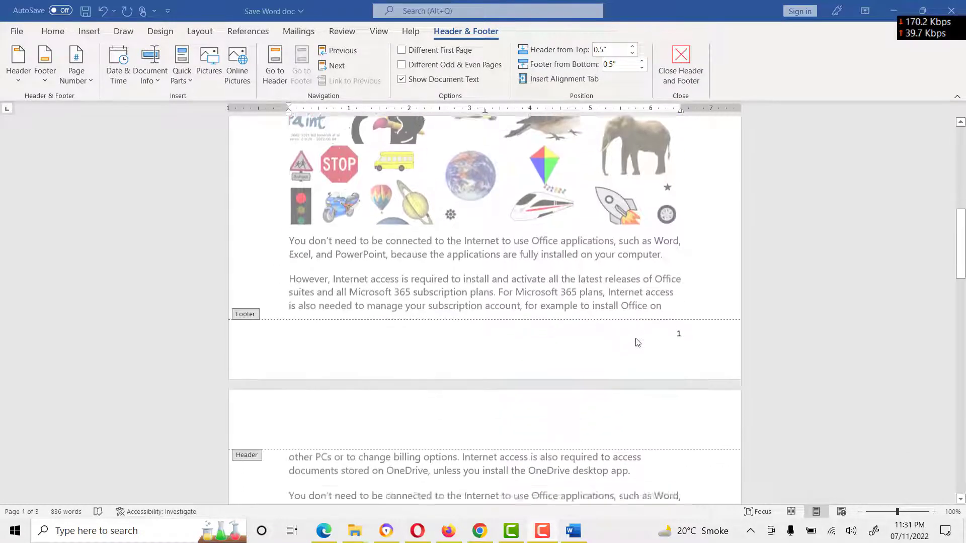
pyautogui.scroll(20, 628, 352)
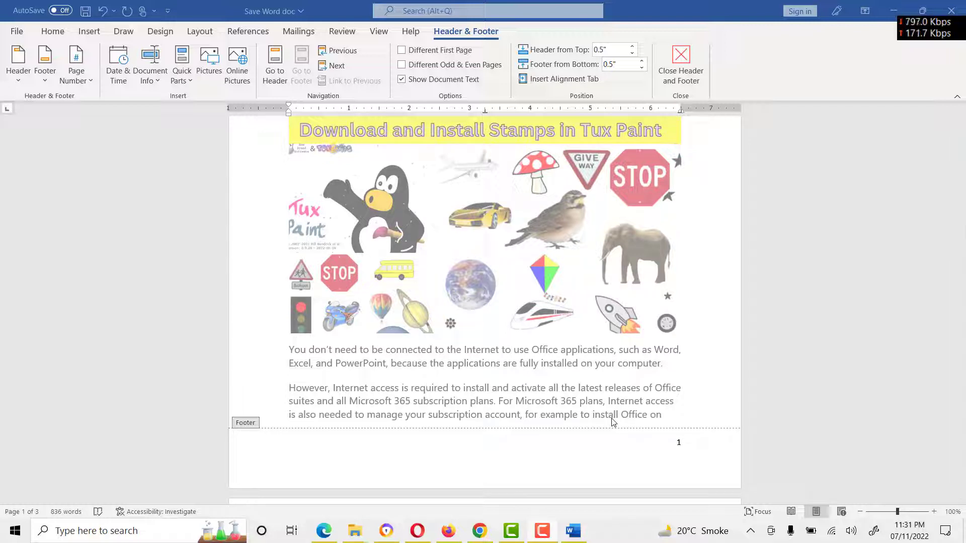
# Try the Different First Page option, turn it back off and return to the first page's footer.
pyautogui.click(402, 51)
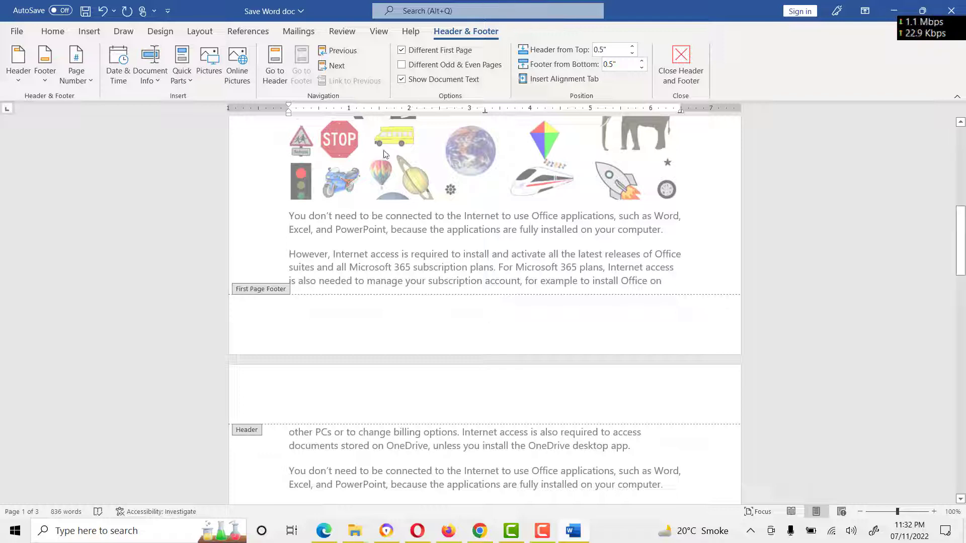
pyautogui.click(405, 58)
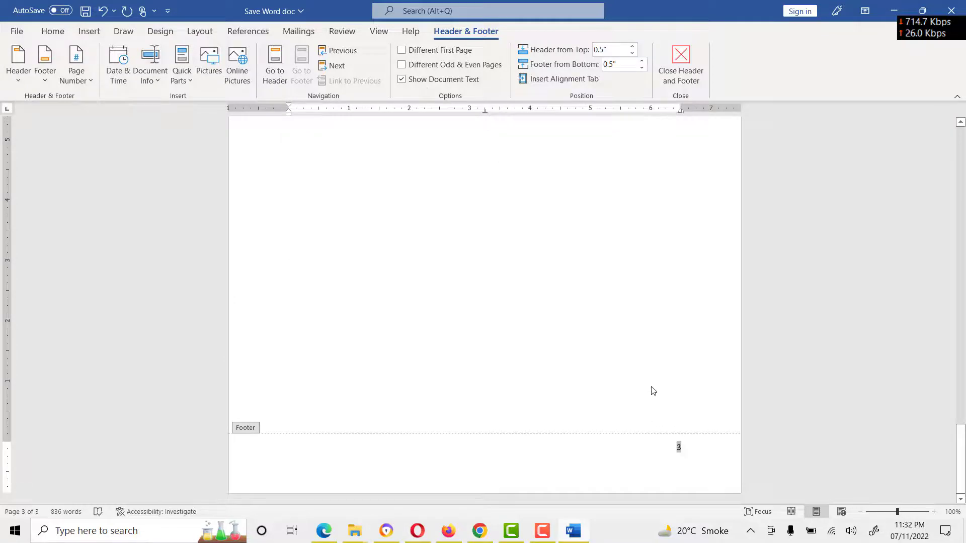
pyautogui.scroll(15, 652, 388)
pyautogui.scroll(1, 658, 377)
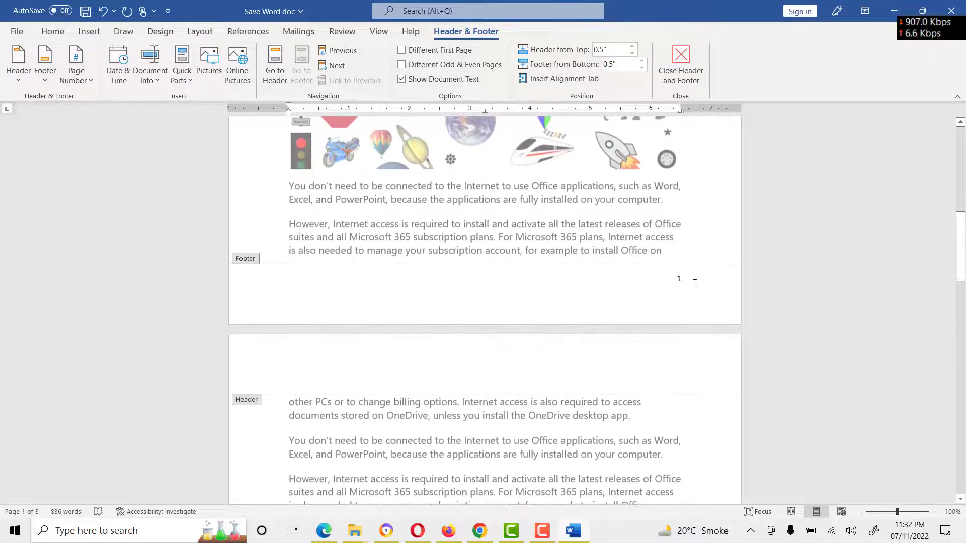
# Select the first page's footer number, turn on Different First Page and check the footers of the following pages.
pyautogui.click(679, 278)
pyautogui.doubleClick(678, 277)
pyautogui.click(673, 280)
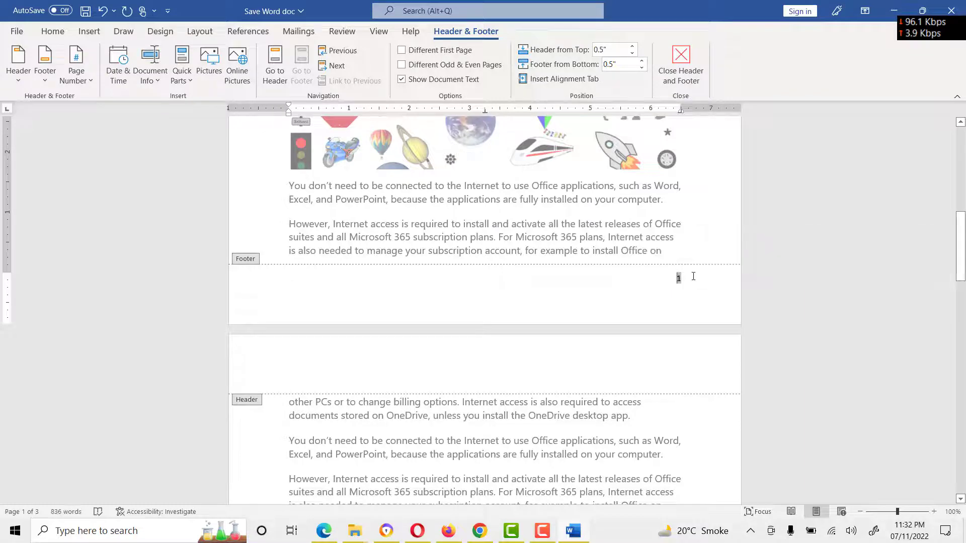
pyautogui.click(402, 51)
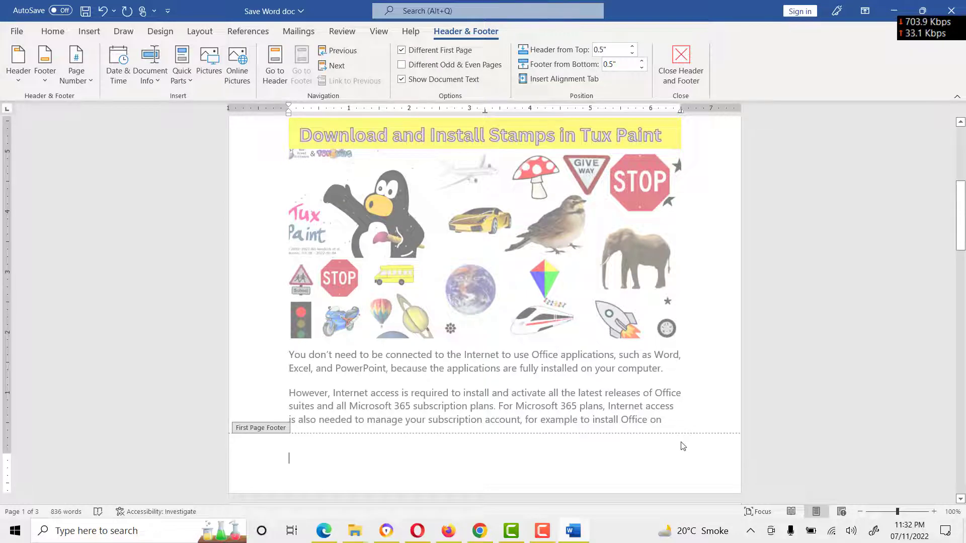
pyautogui.scroll(-15, 679, 440)
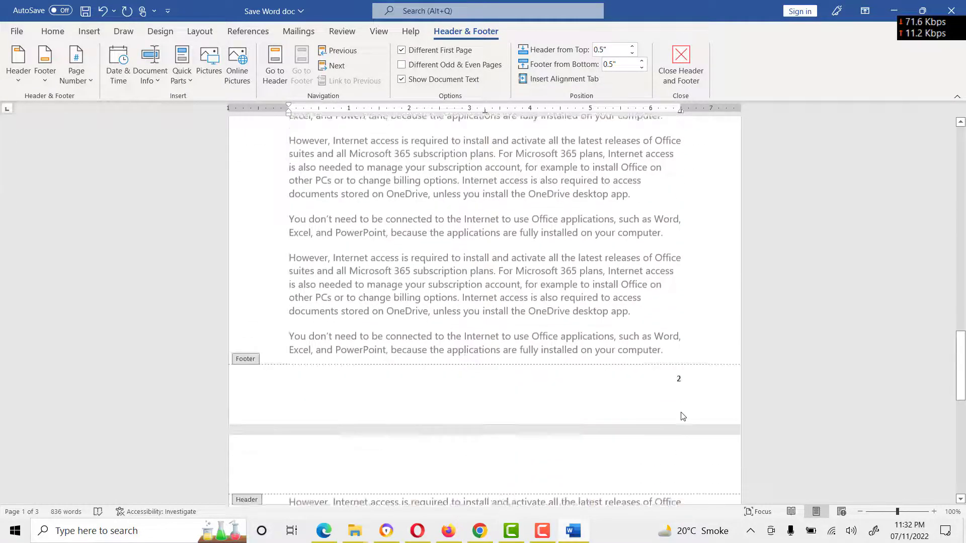
pyautogui.scroll(-10, 691, 284)
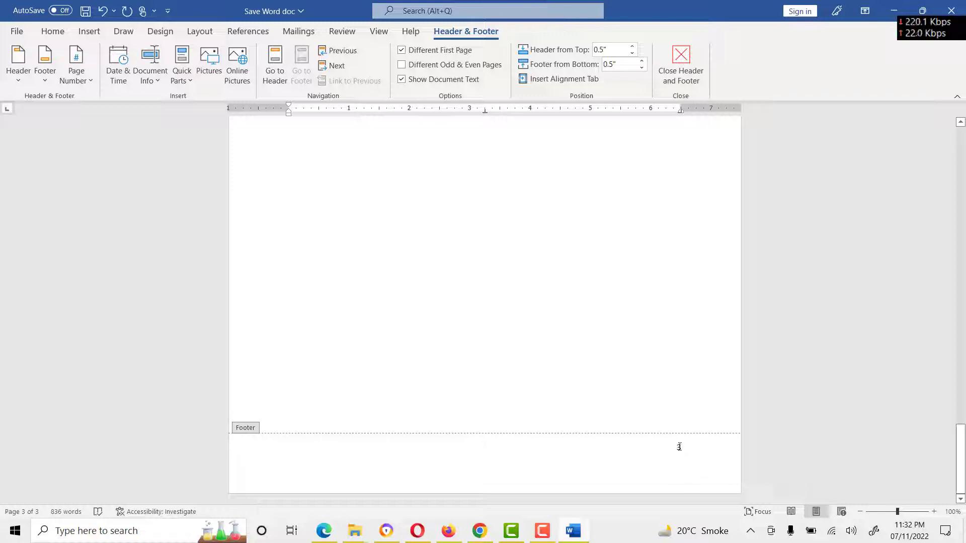
# Reduce the footer's distance from the bottom to 0.1" and turn off Different First Page.
pyautogui.click(641, 71)
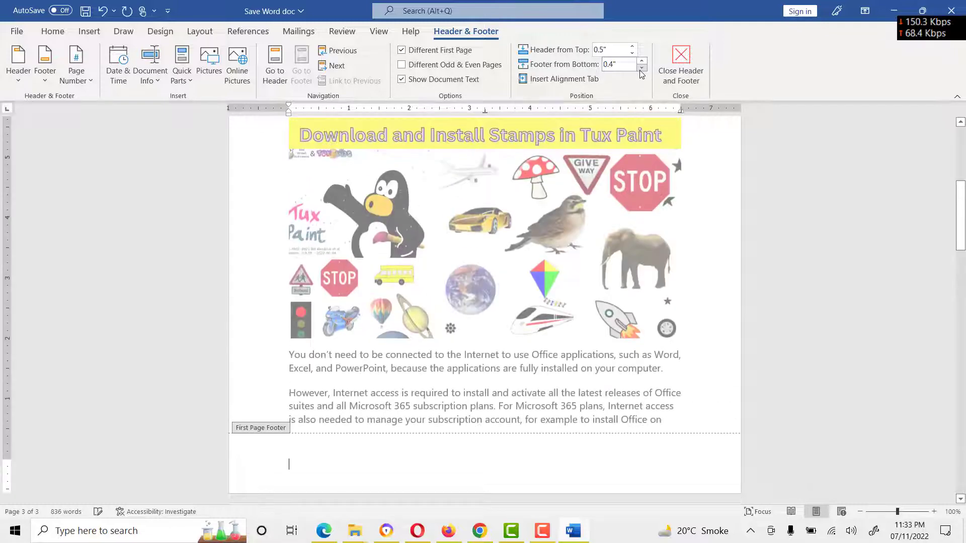
pyautogui.scroll(-15, 643, 358)
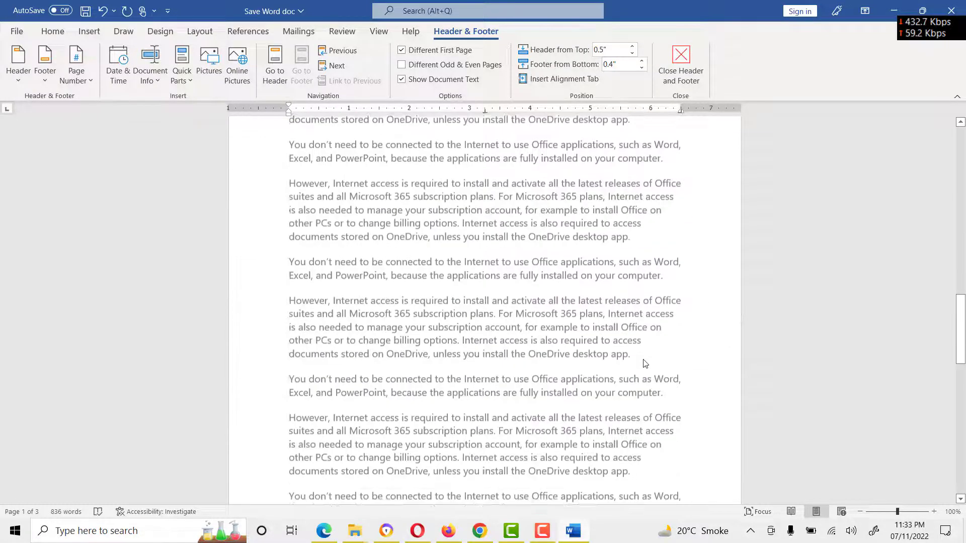
pyautogui.click(643, 70)
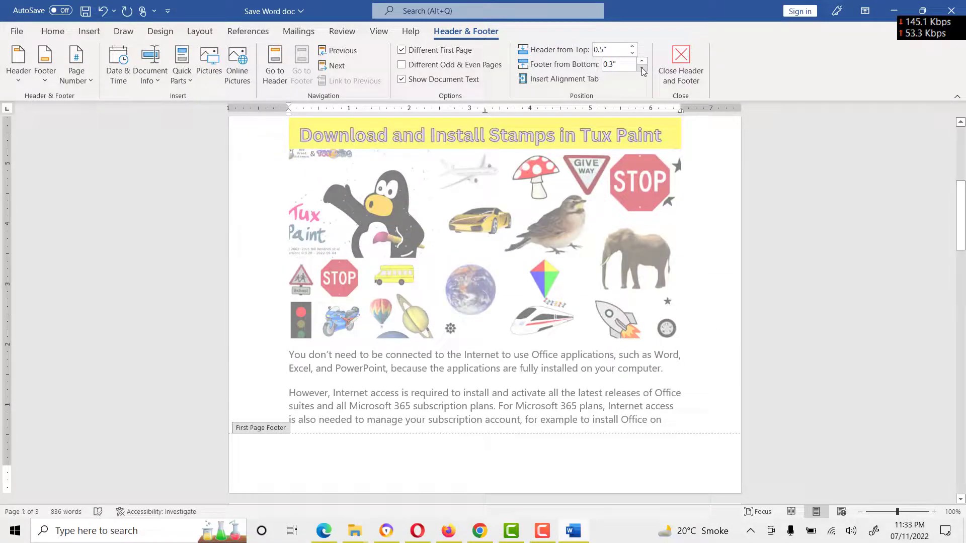
pyautogui.click(402, 50)
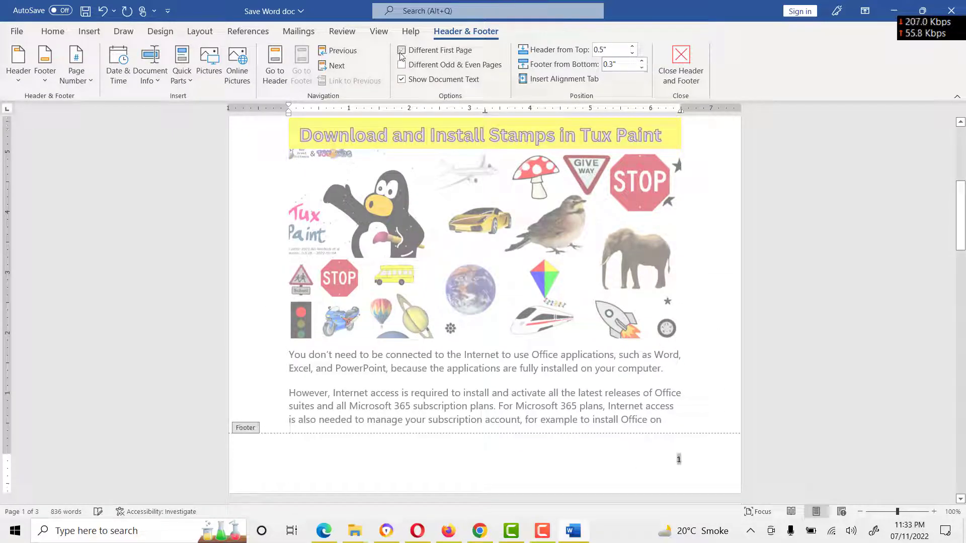
pyautogui.click(642, 68)
pyautogui.click(642, 68)
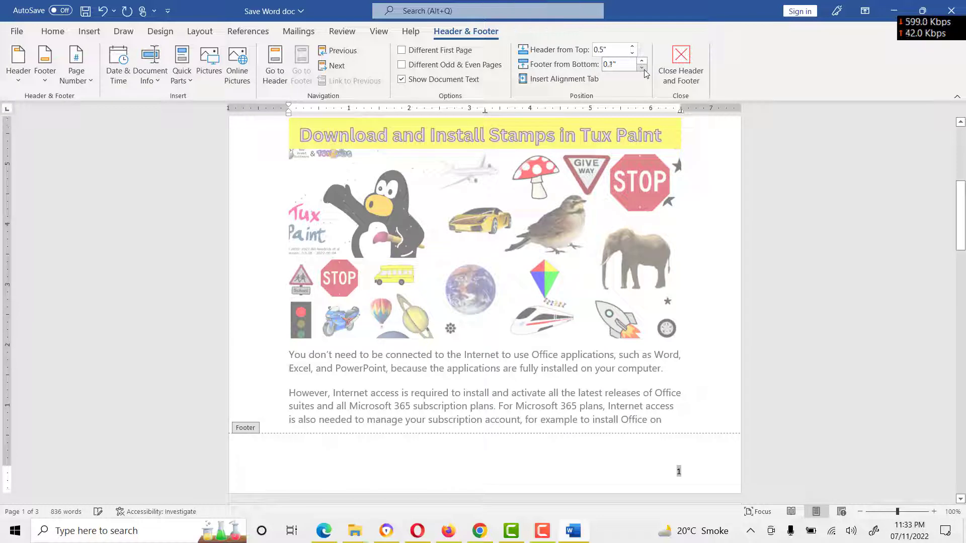